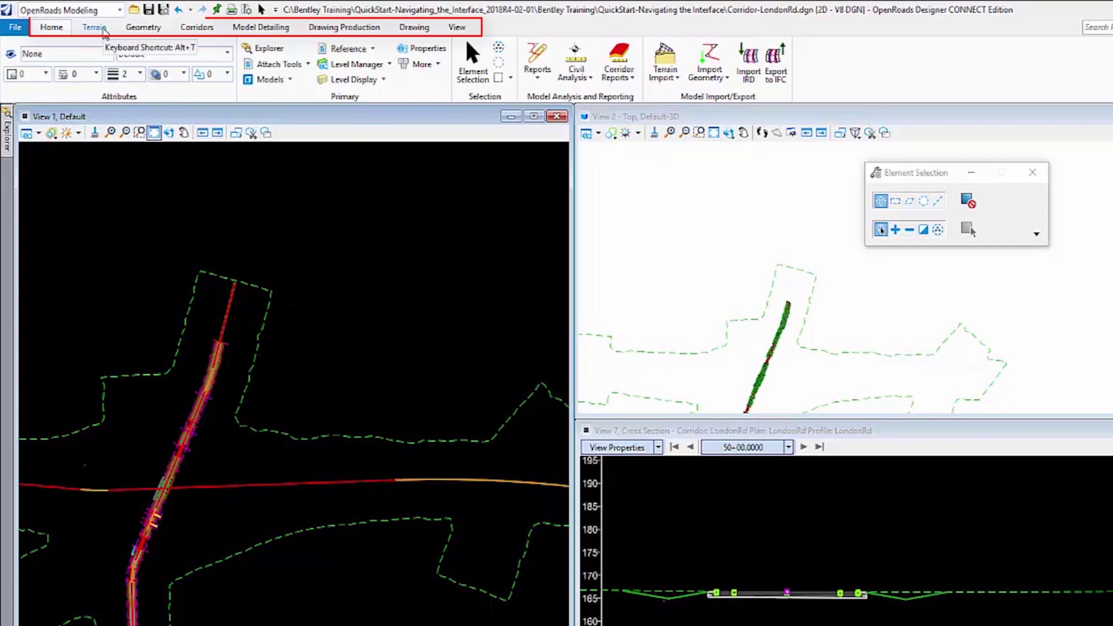
# Step: Browse the Terrain, Geometry, Corridors and Model Detailing tabs, finishing on the Corridors tools
pyautogui.click(105, 30)
pyautogui.click(145, 28)
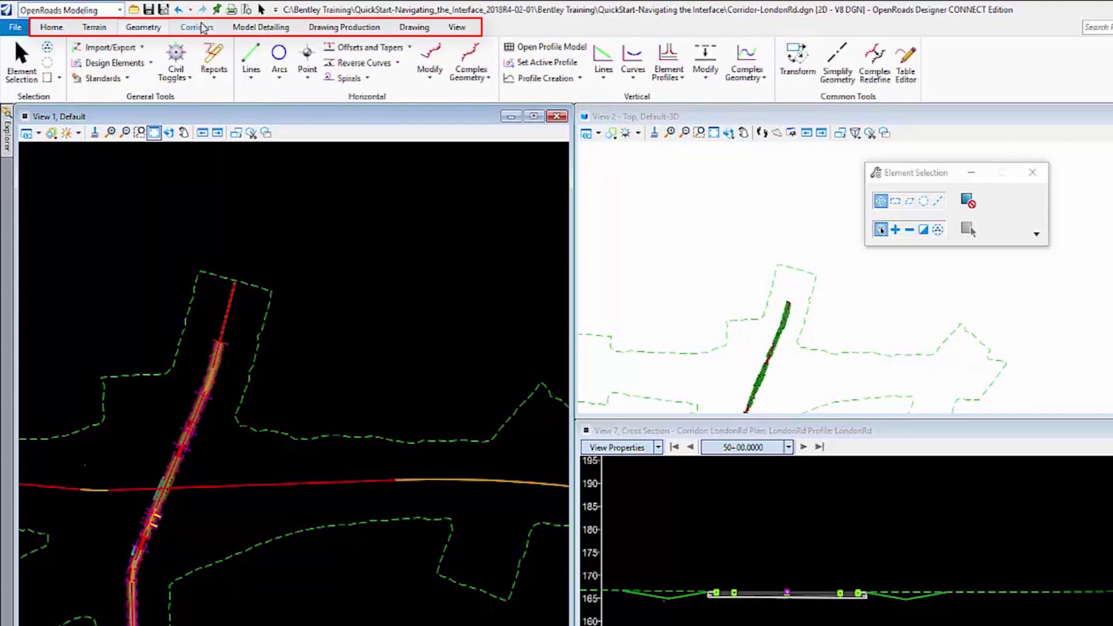
pyautogui.click(180, 30)
pyautogui.click(261, 29)
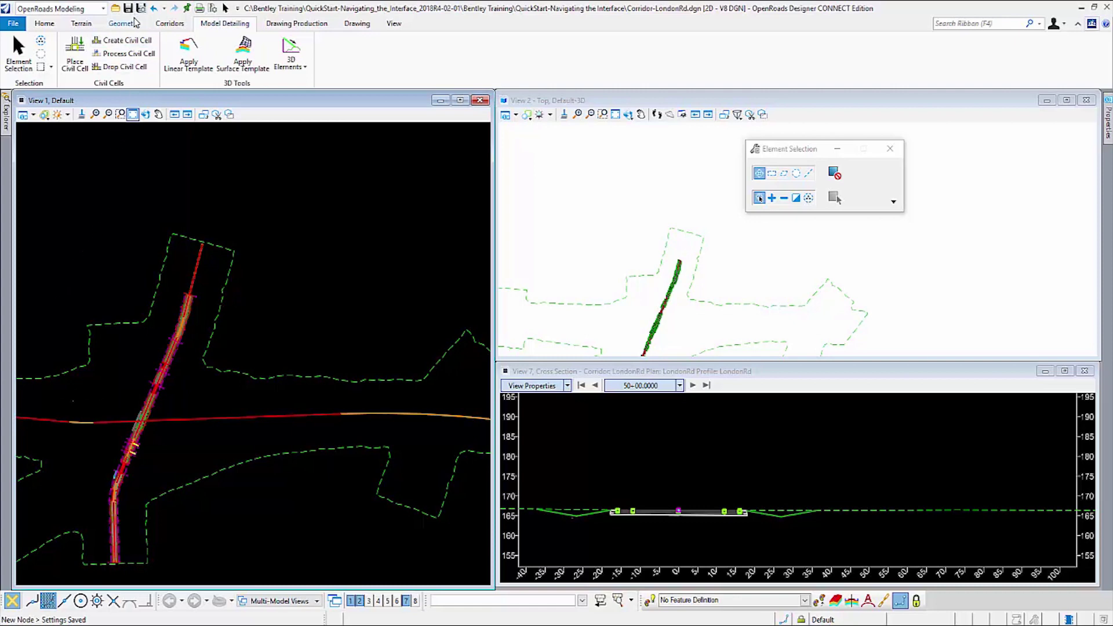
pyautogui.click(133, 27)
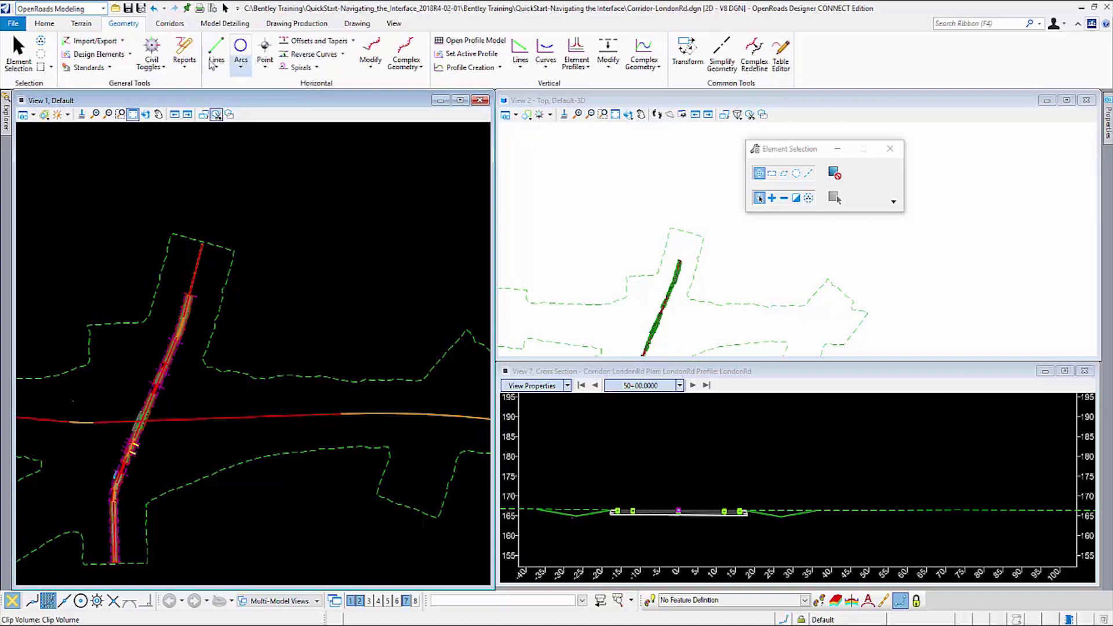
pyautogui.click(176, 24)
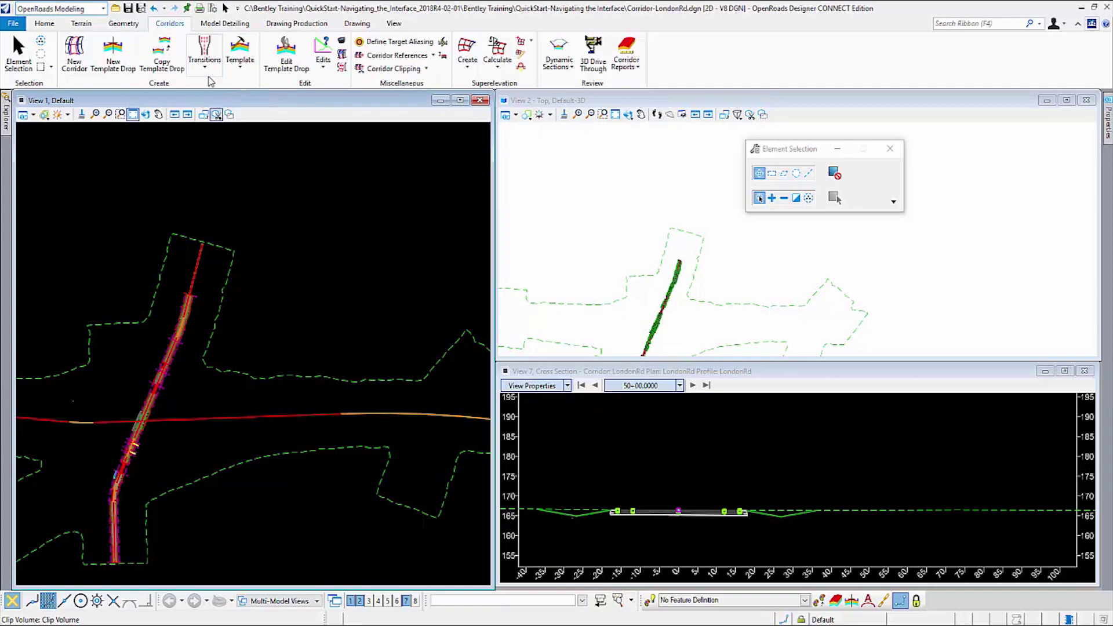
# Step: Remove Copy Template Drop from the Create group, then add it back
pyautogui.rightClick(226, 83)
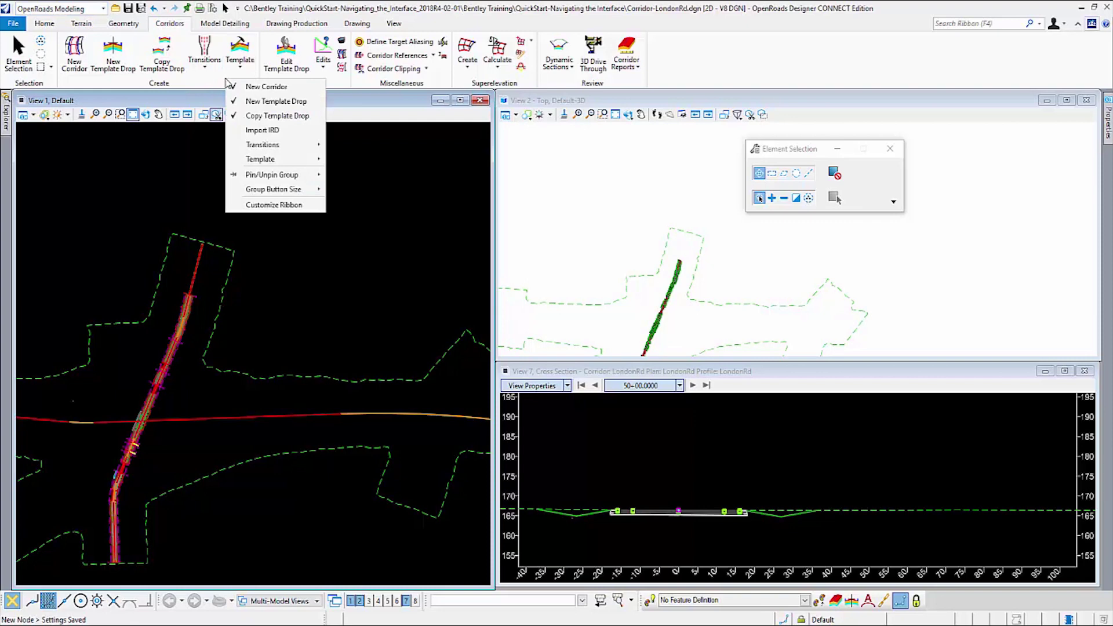
pyautogui.click(273, 115)
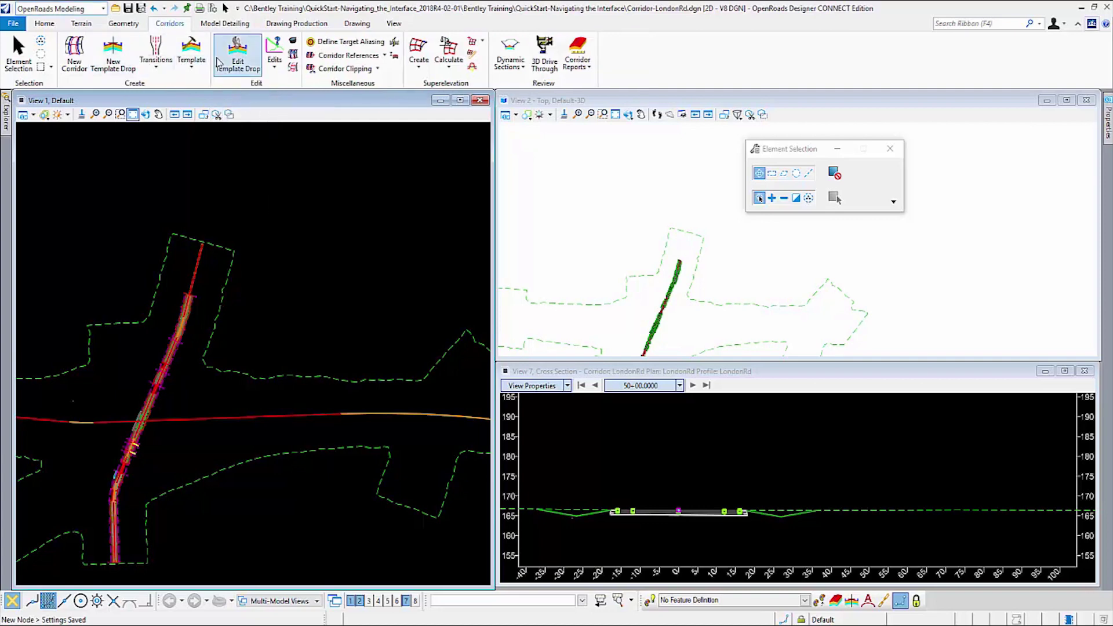
pyautogui.rightClick(170, 83)
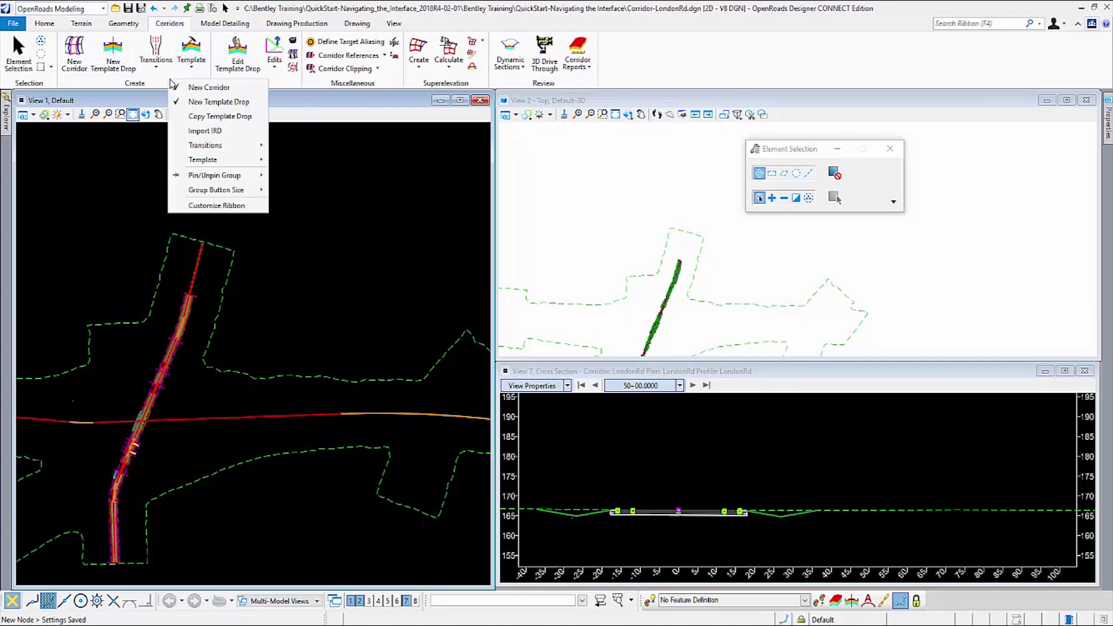
pyautogui.click(191, 117)
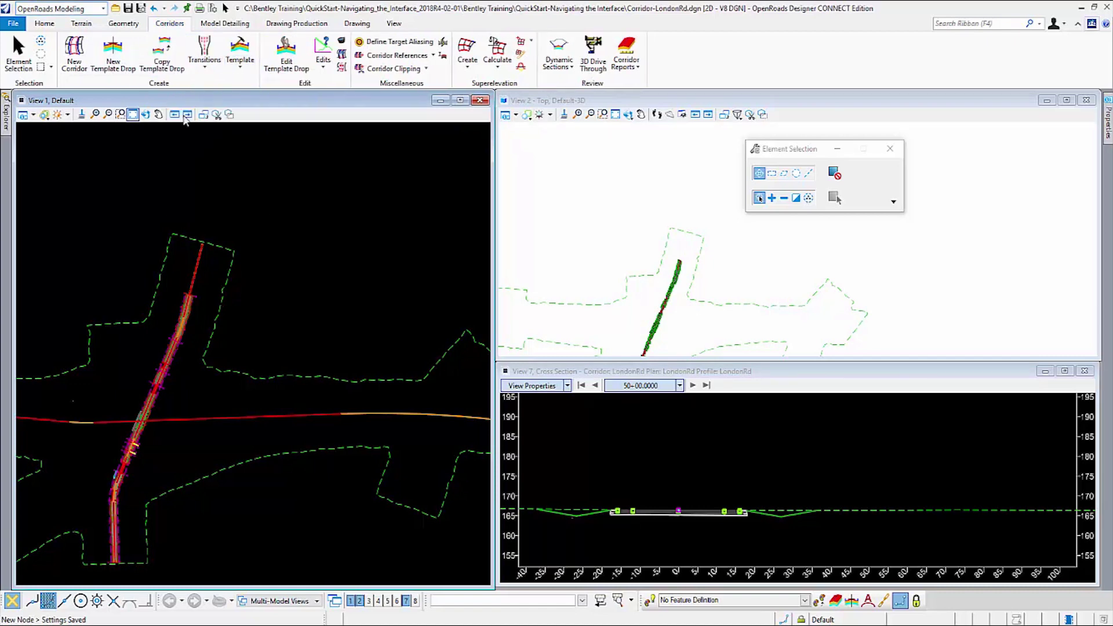
# Step: Set the Create group's Group Button Size to Small
pyautogui.rightClick(197, 85)
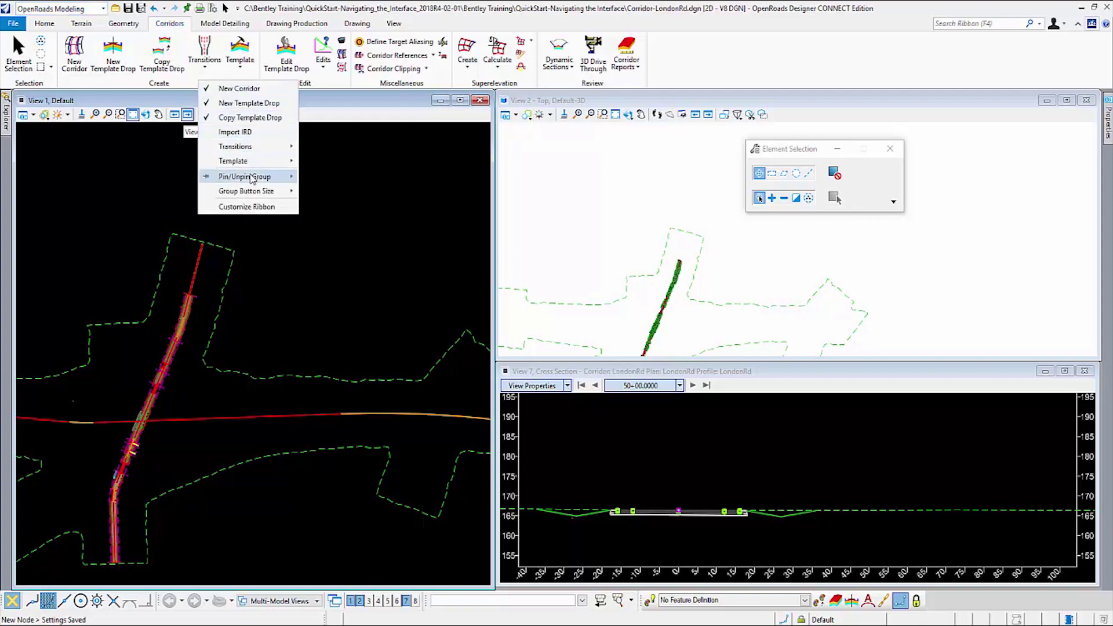
pyautogui.moveTo(254, 191)
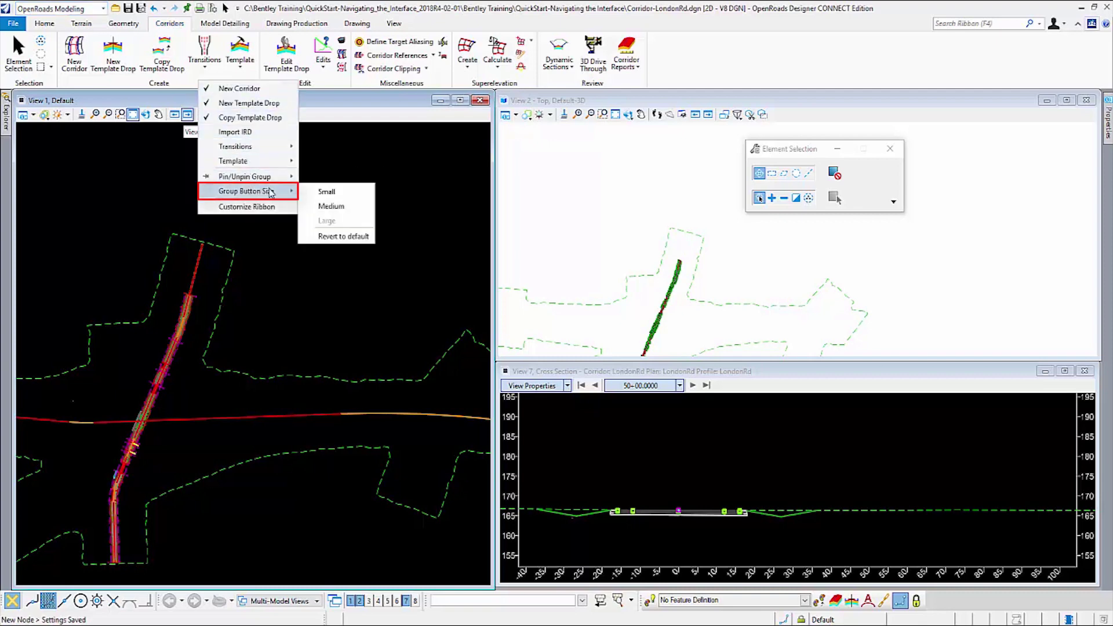
pyautogui.press('Escape')
pyautogui.click(341, 197)
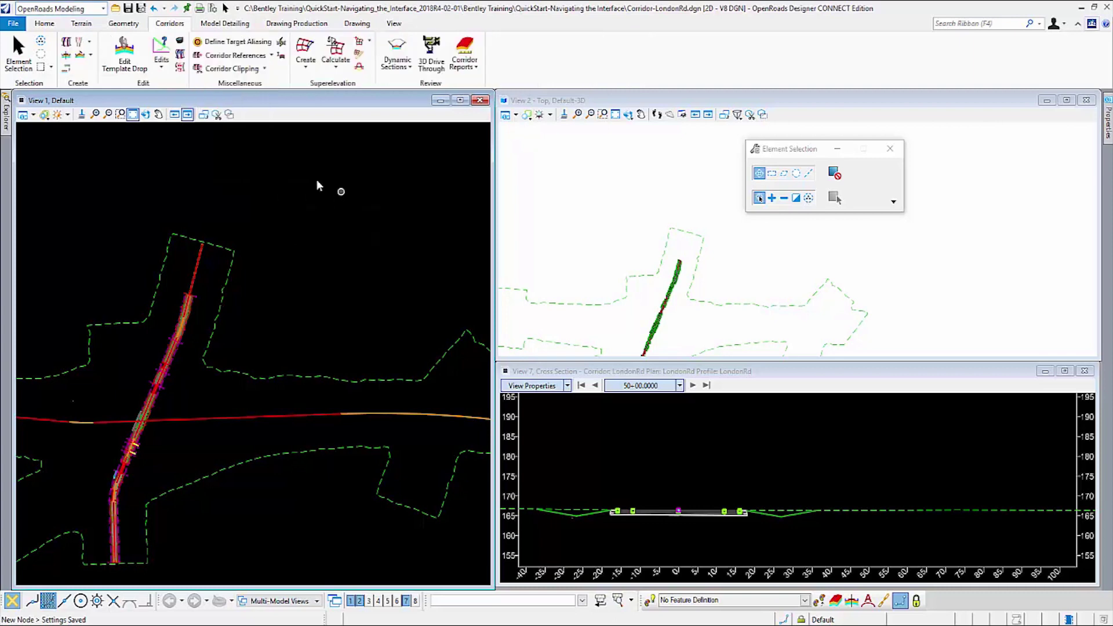
# Step: Set the Create group's button size back to Large and show its customization options again
pyautogui.rightClick(87, 75)
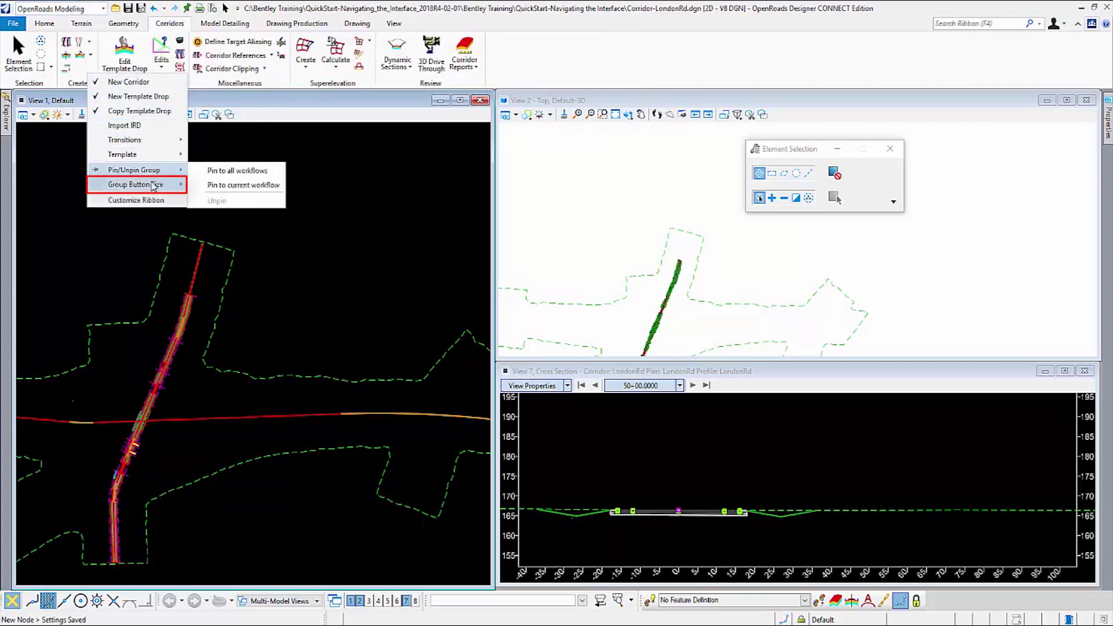
pyautogui.moveTo(154, 185)
pyautogui.click(238, 216)
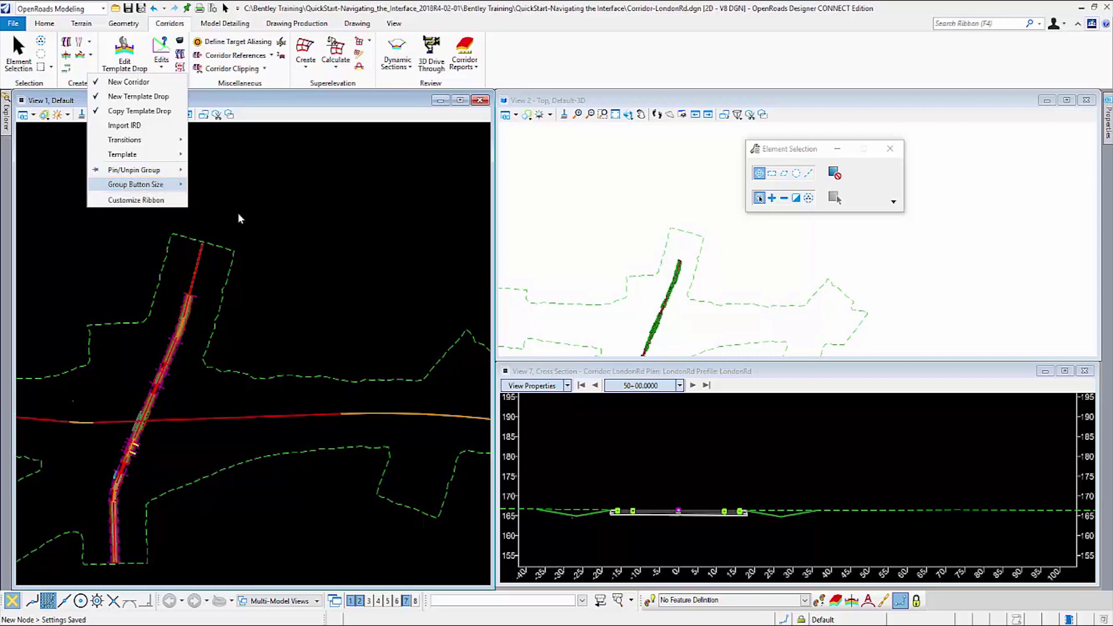
pyautogui.rightClick(210, 82)
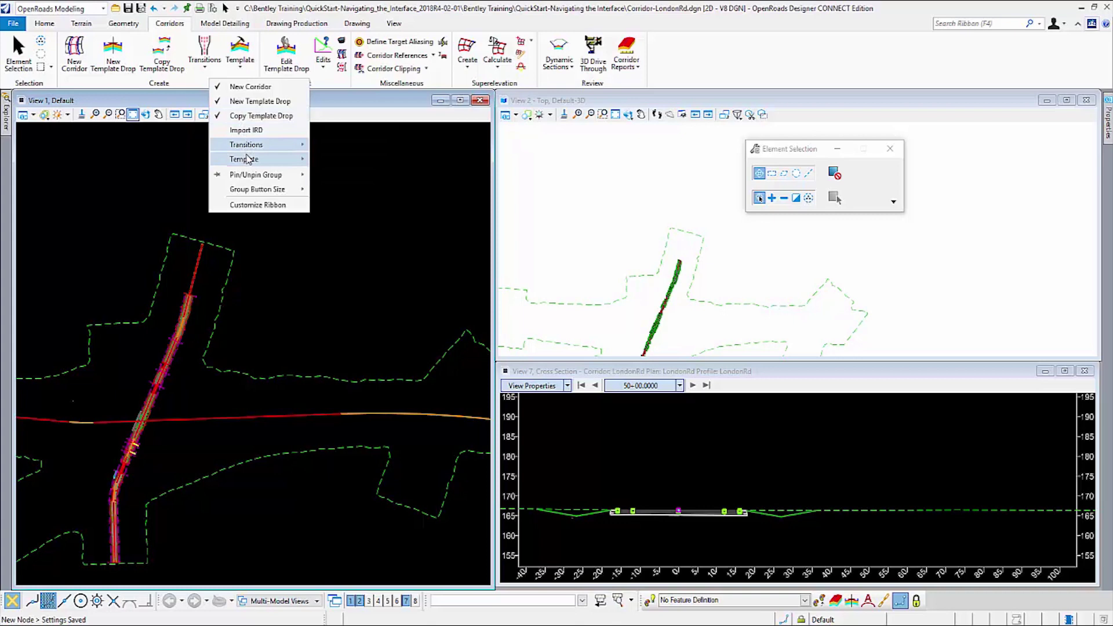
pyautogui.moveTo(246, 162)
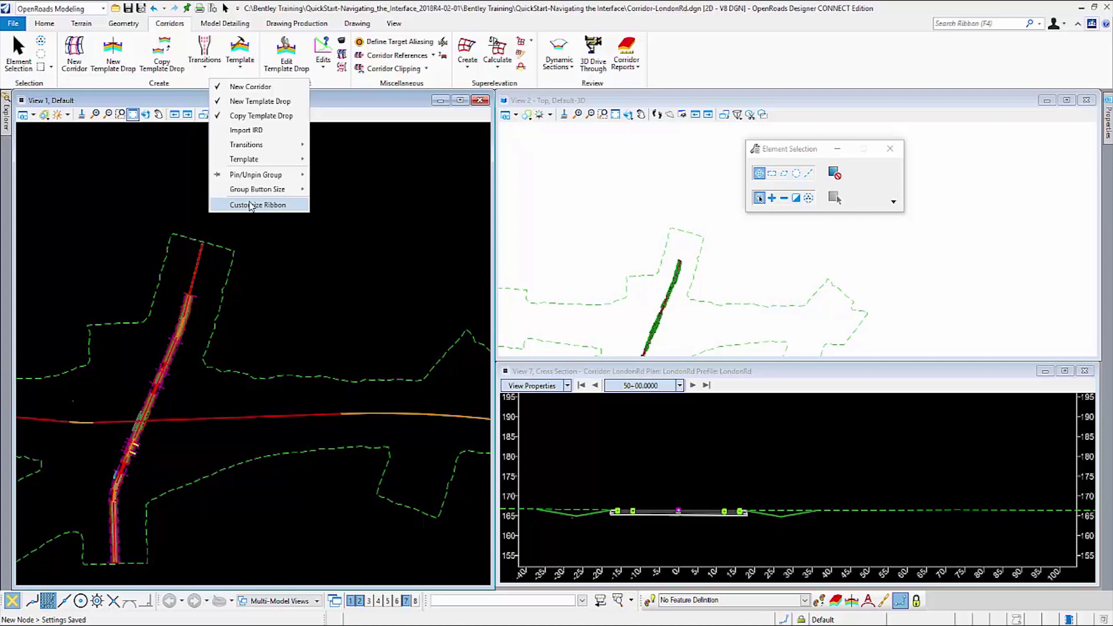
# Step: Switch the workflow to Survey from the Quick Access Toolbar's Workflow list
pyautogui.click(249, 255)
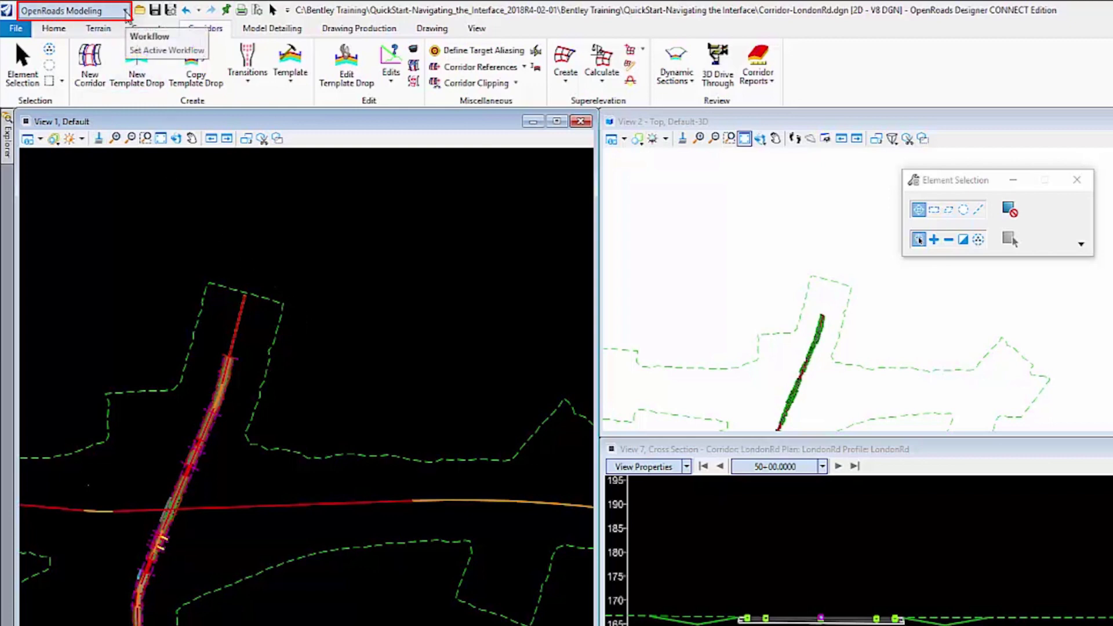
pyautogui.click(126, 10)
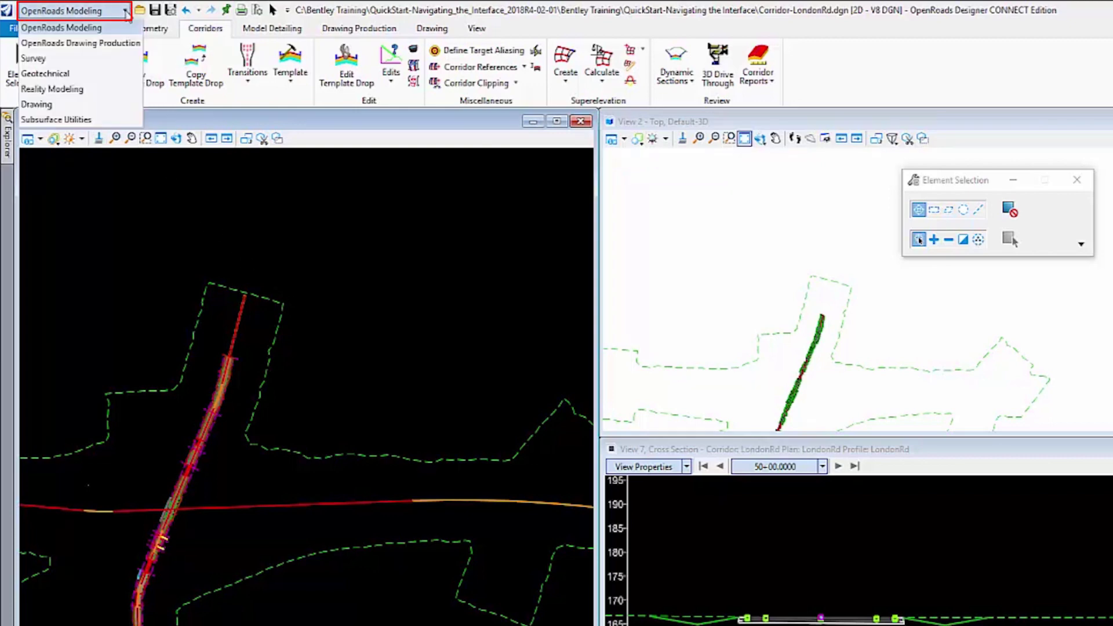
pyautogui.click(81, 59)
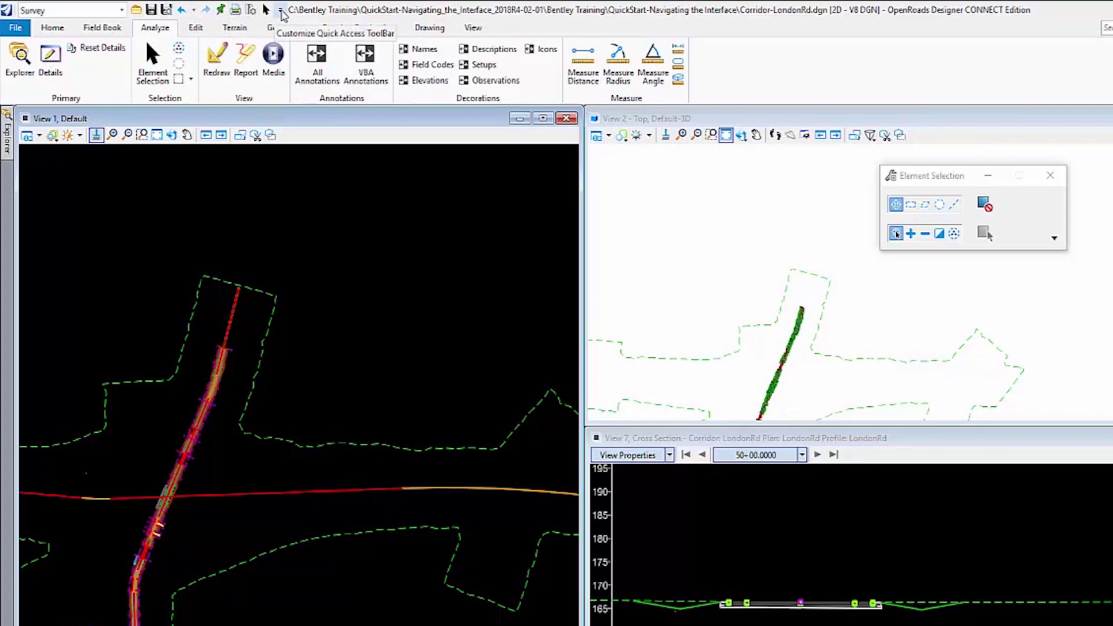
# Step: Leave the Quick Access Toolbar unchanged, view the Geometry tab, and switch to the OpenRoads Modeling workflow
pyautogui.click(281, 12)
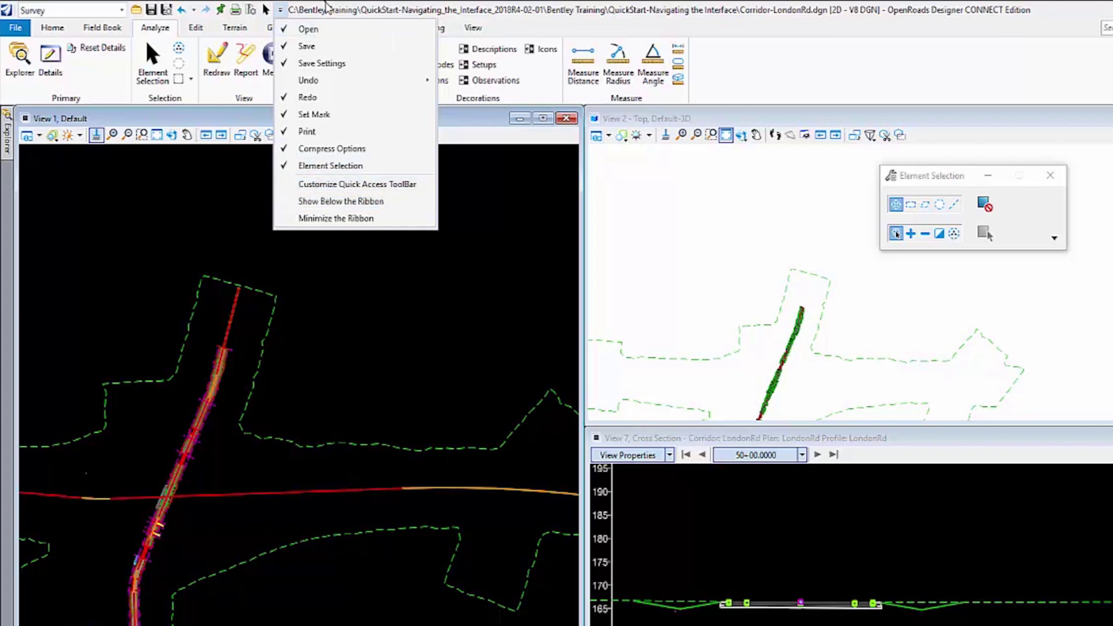
pyautogui.click(325, 7)
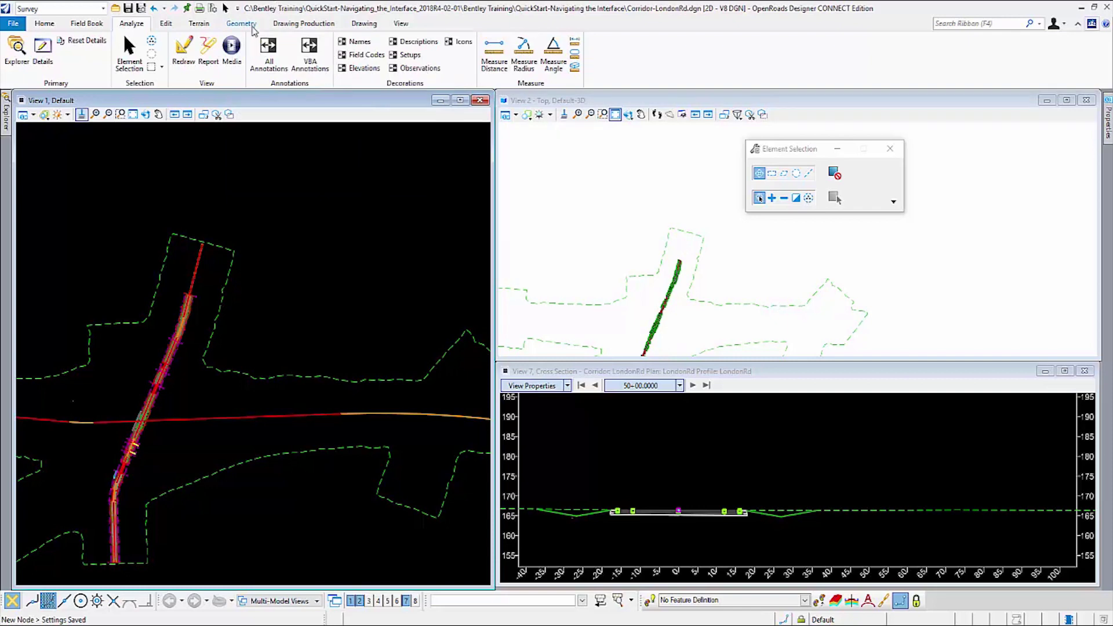
pyautogui.click(242, 26)
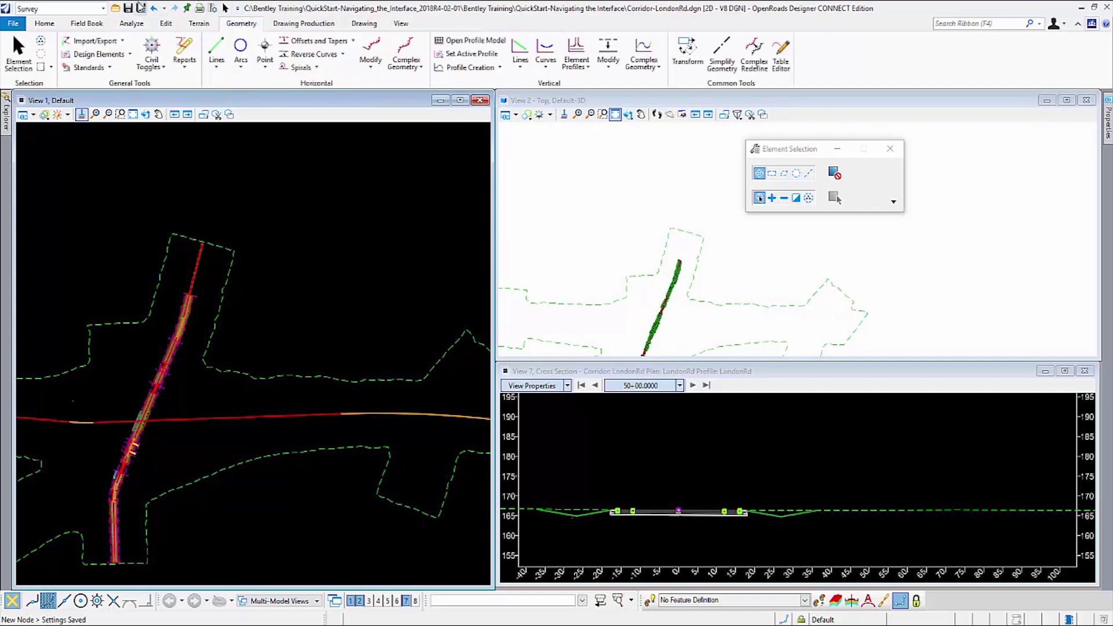
pyautogui.click(102, 9)
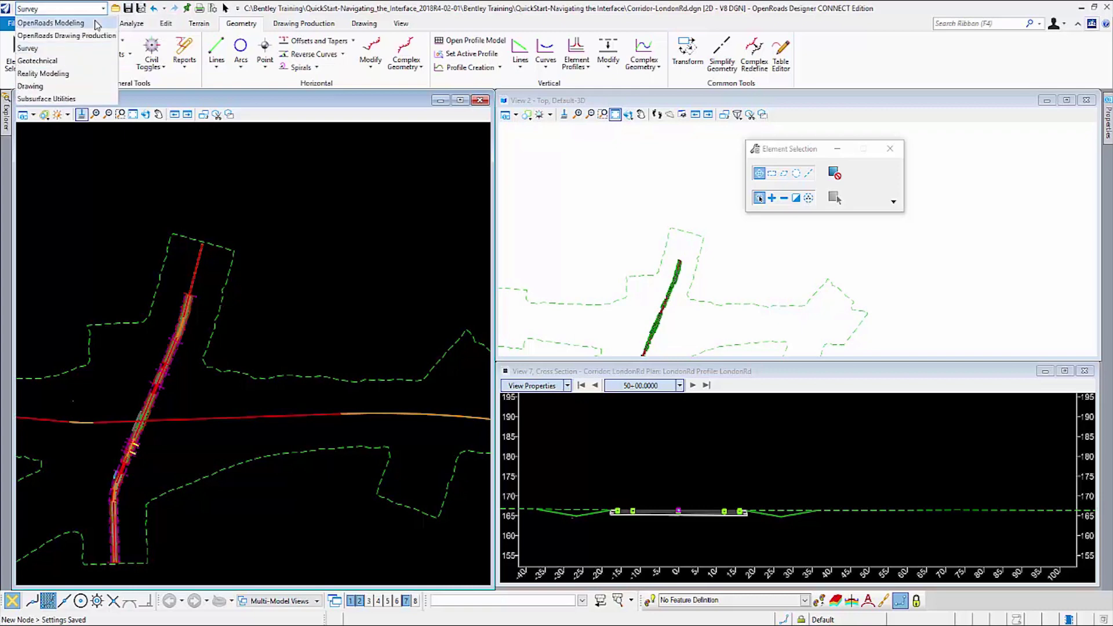
pyautogui.click(96, 24)
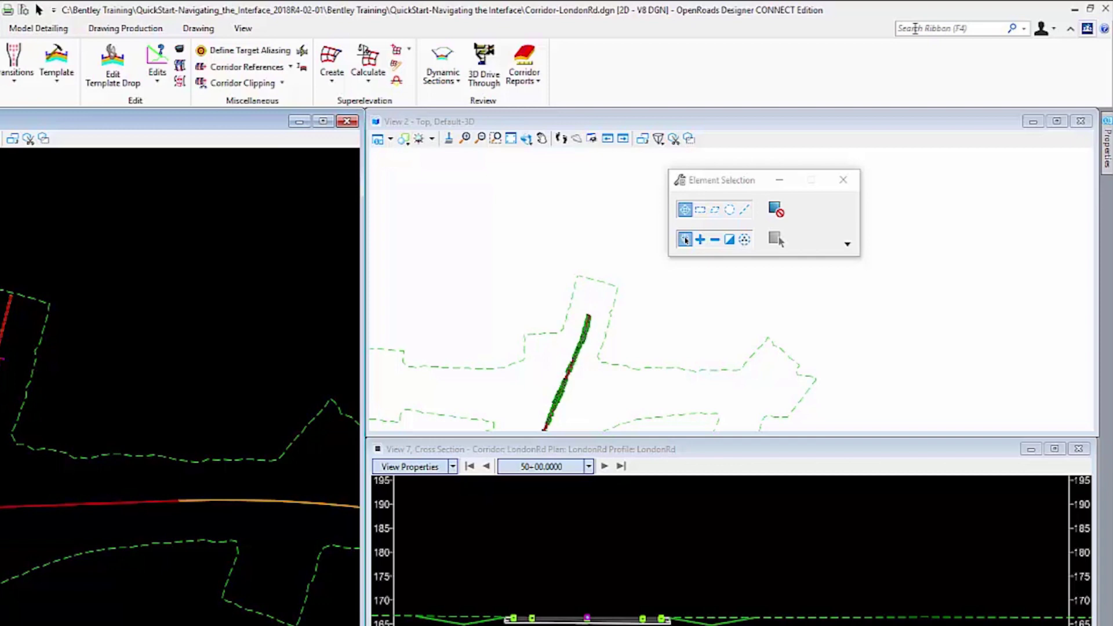
# Step: Search the ribbon for 'arc' and start the Arc Between Points tool
pyautogui.click(915, 29)
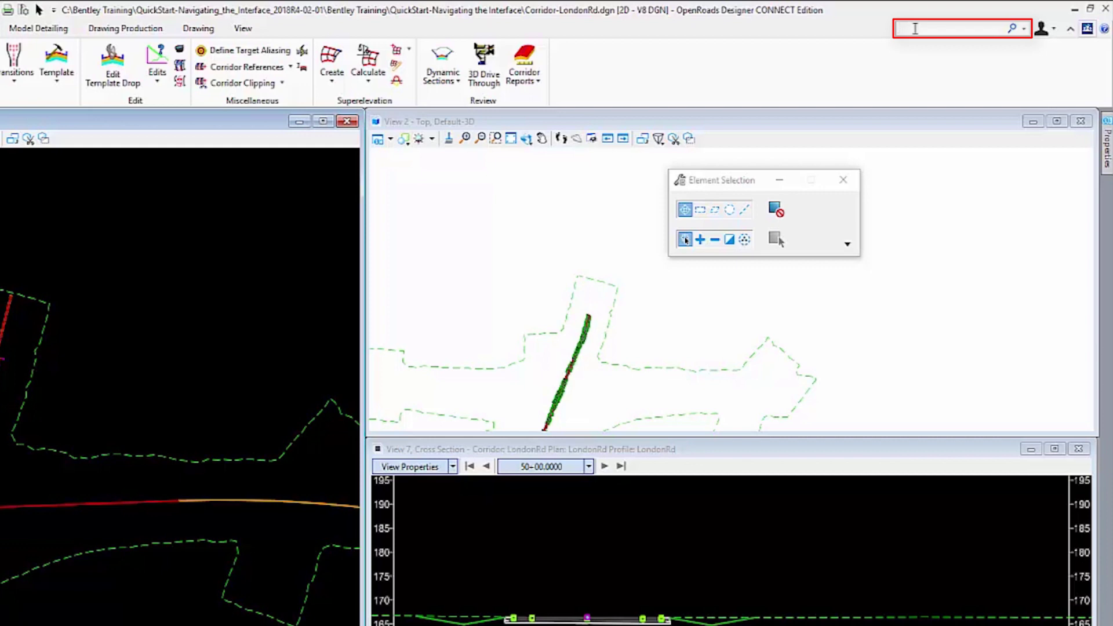
pyautogui.write('a')
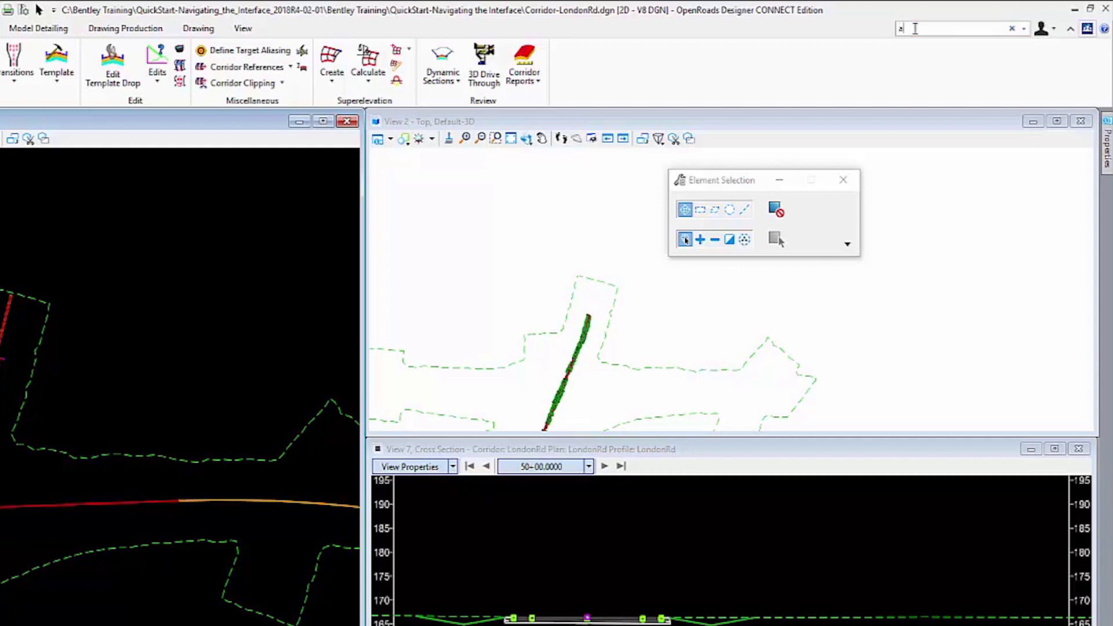
pyautogui.write('rc')
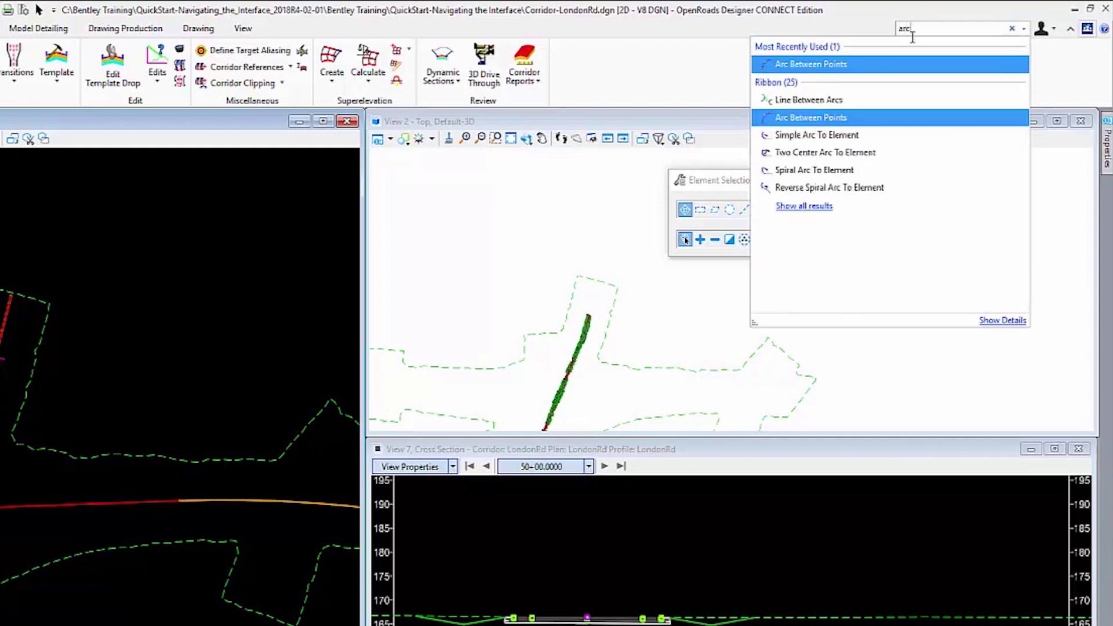
pyautogui.moveTo(887, 190)
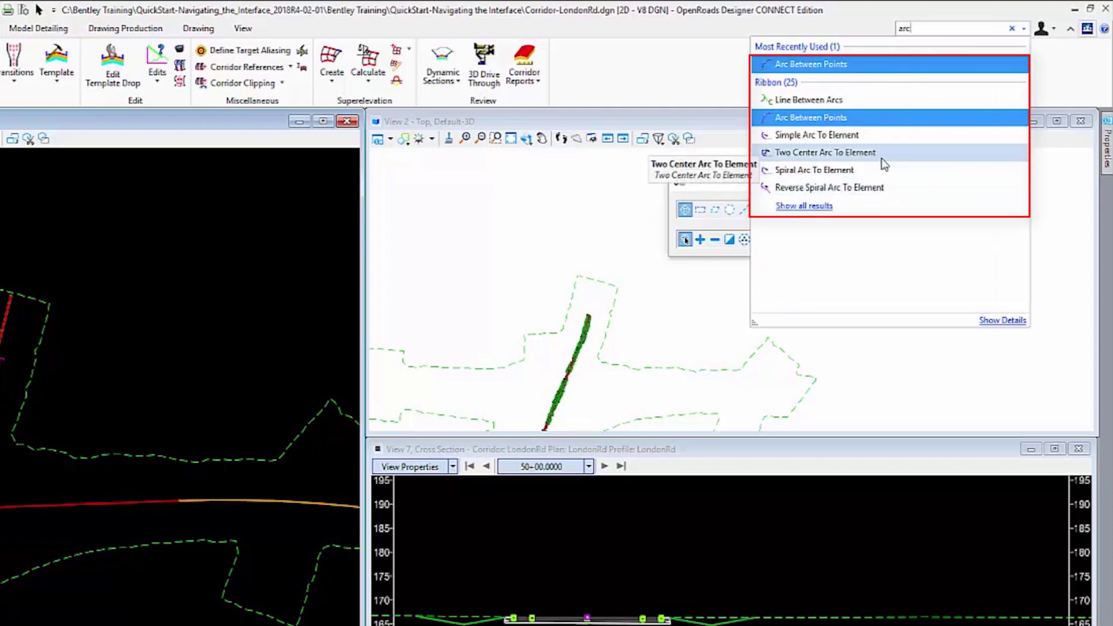
pyautogui.moveTo(837, 119)
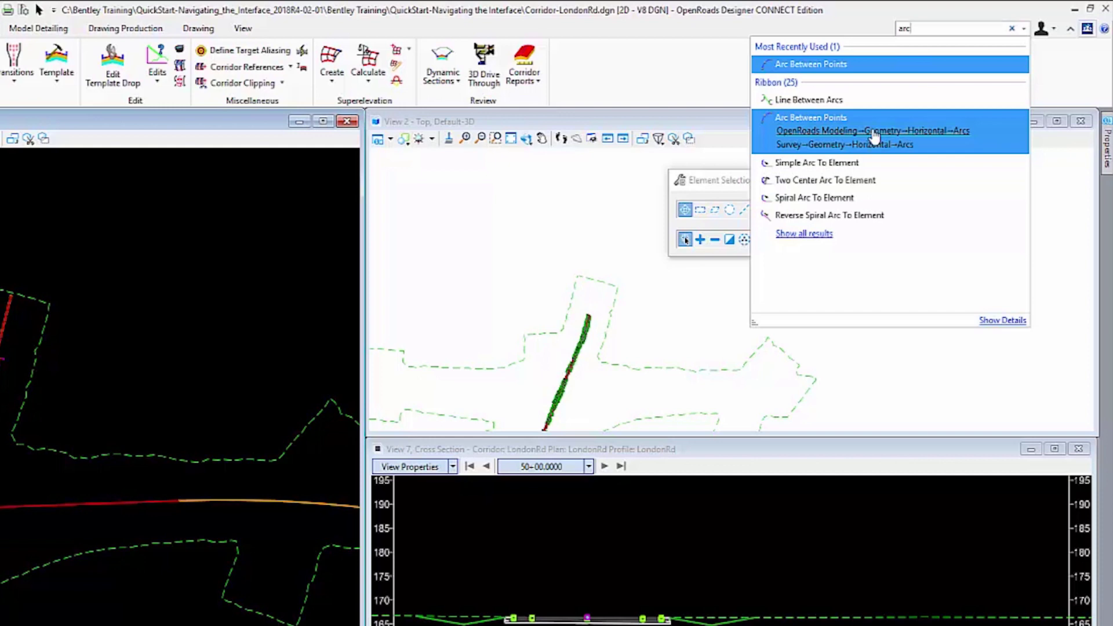
pyautogui.click(819, 122)
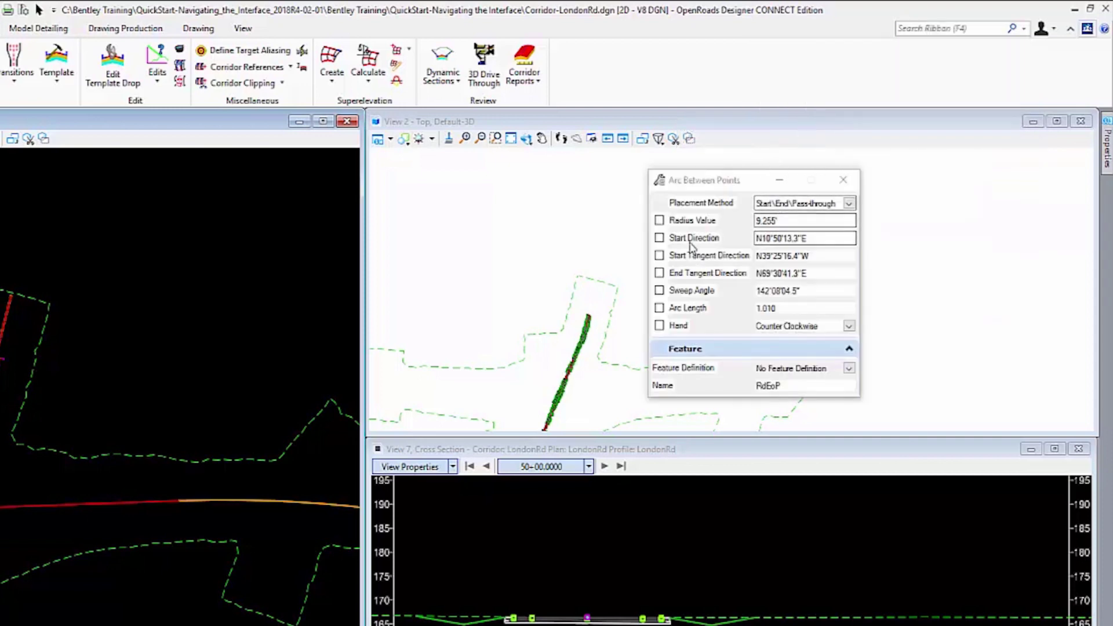
# Step: Open Saved Views from the ribbon search's Most Recently Used list
pyautogui.click(1025, 29)
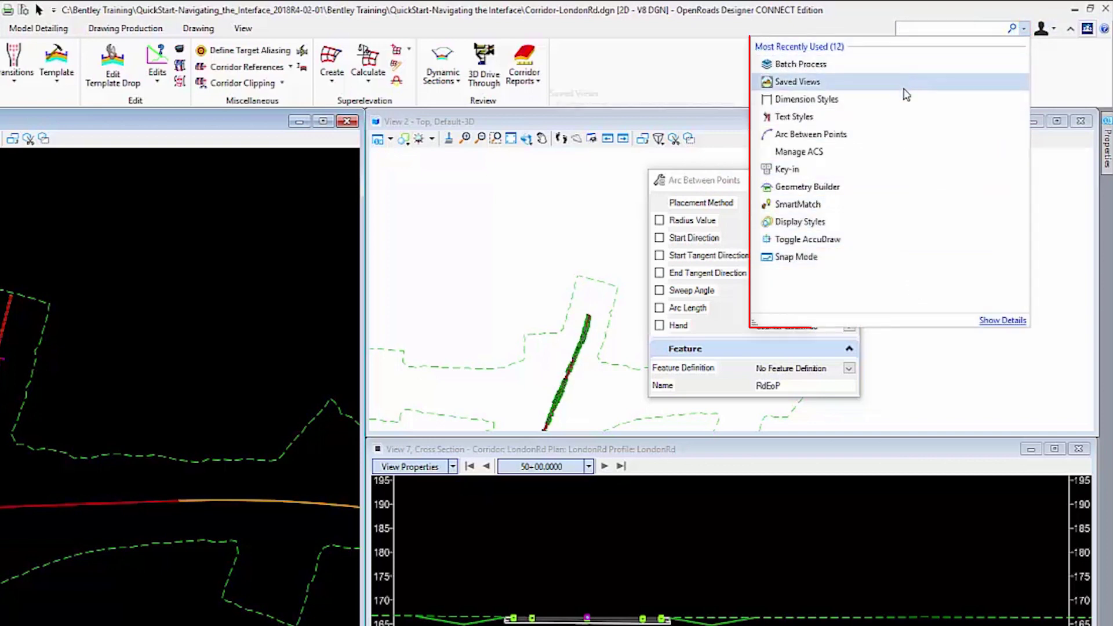
pyautogui.moveTo(892, 102)
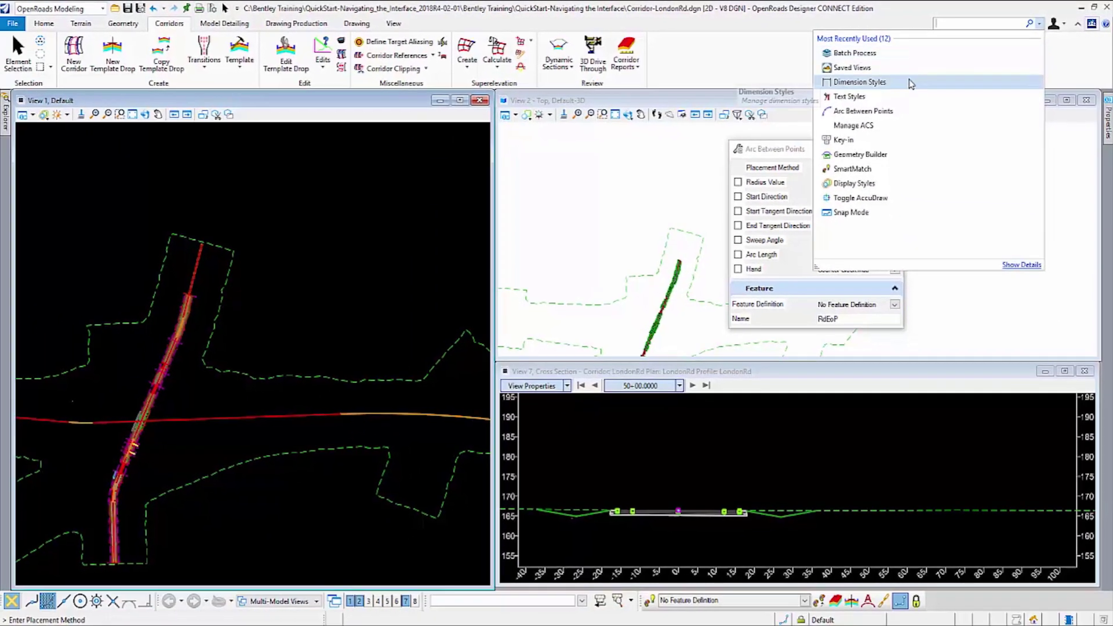
pyautogui.click(907, 69)
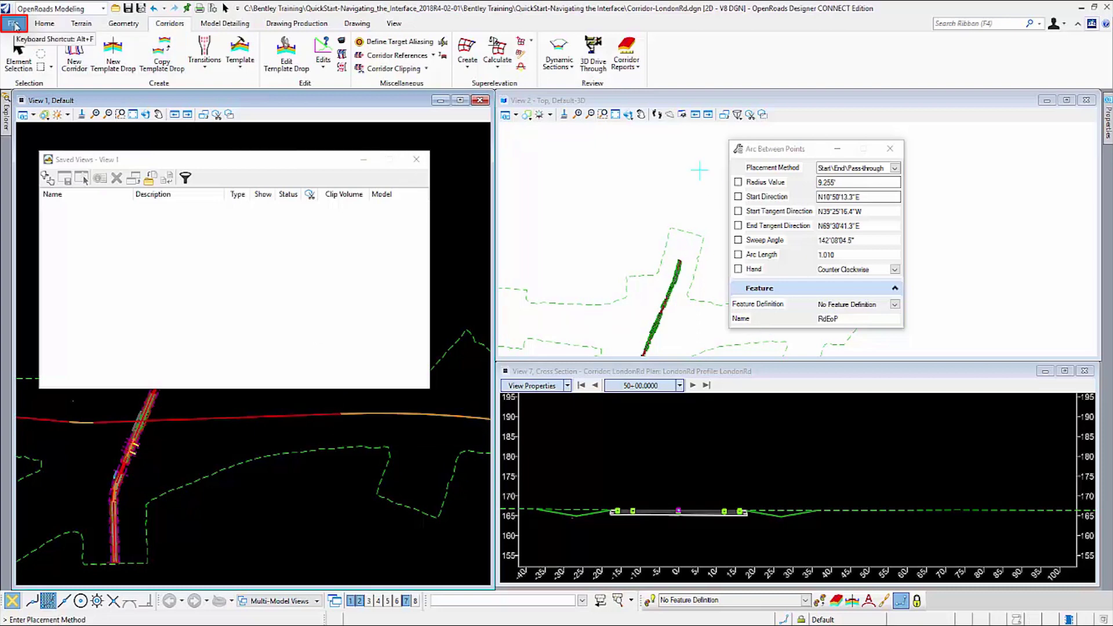
# Step: Open the File backstage and go to its Settings page
pyautogui.click(14, 24)
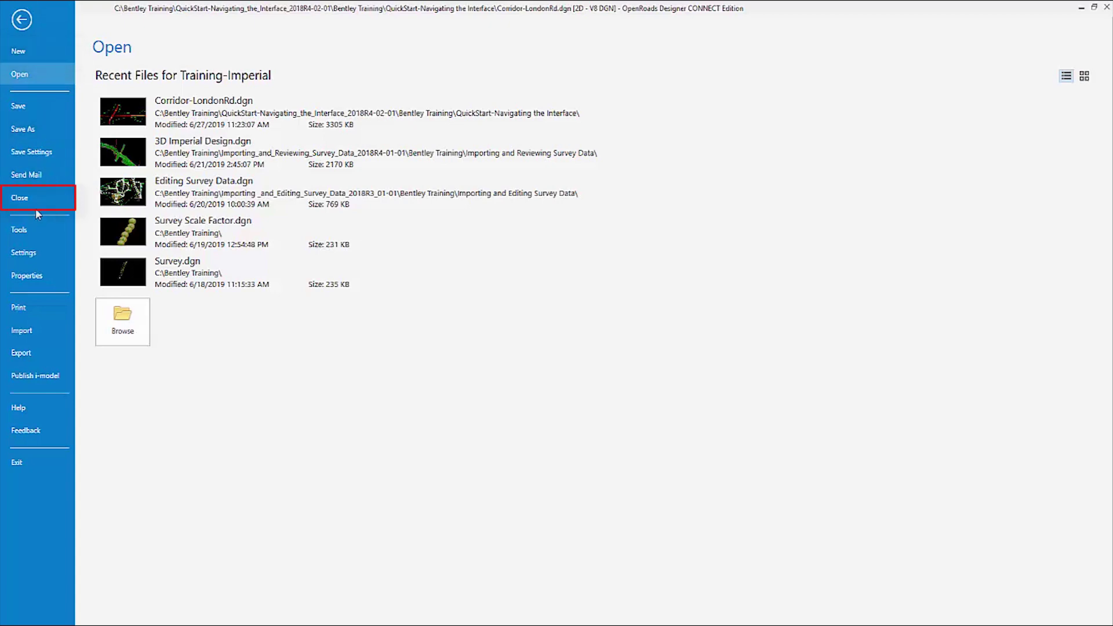
pyautogui.click(42, 257)
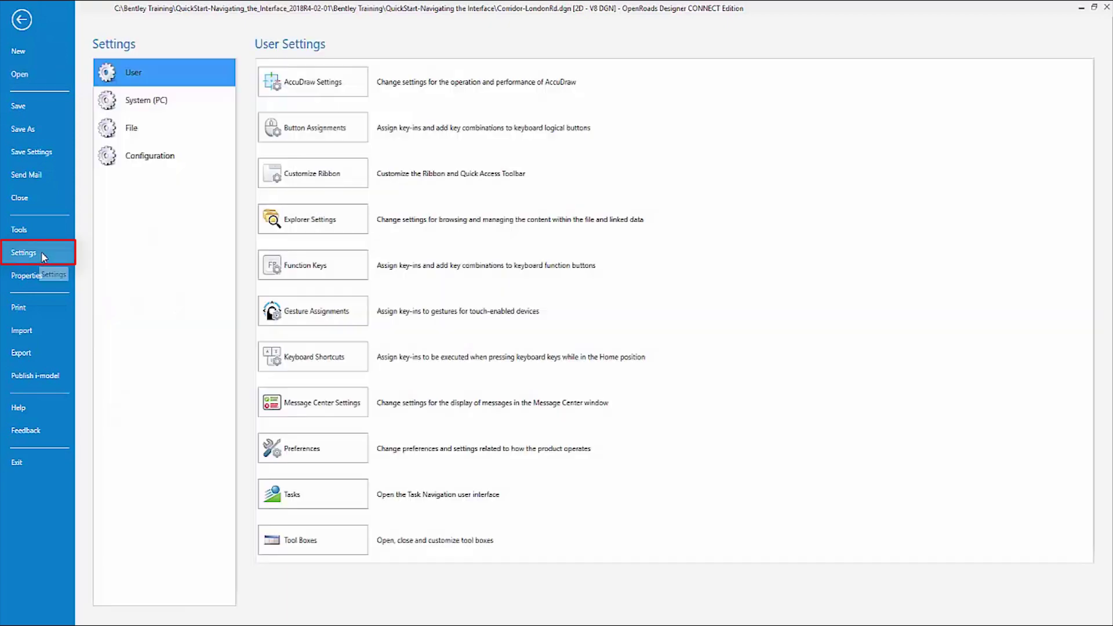
# Step: Show the File settings, then the Configuration settings, in Backstage
pyautogui.click(189, 128)
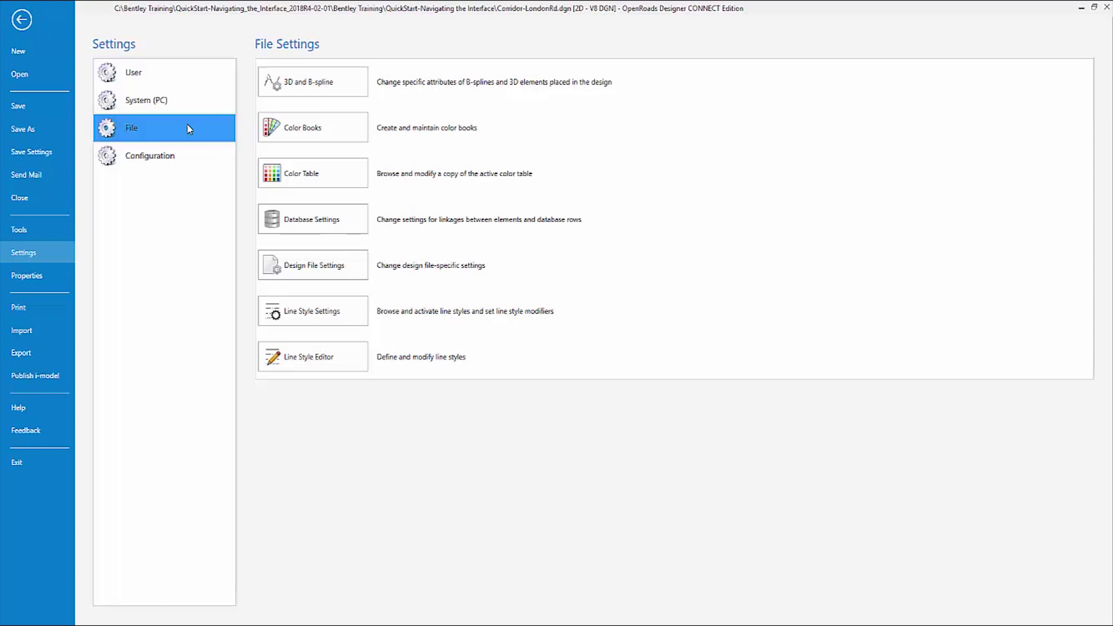
pyautogui.click(183, 156)
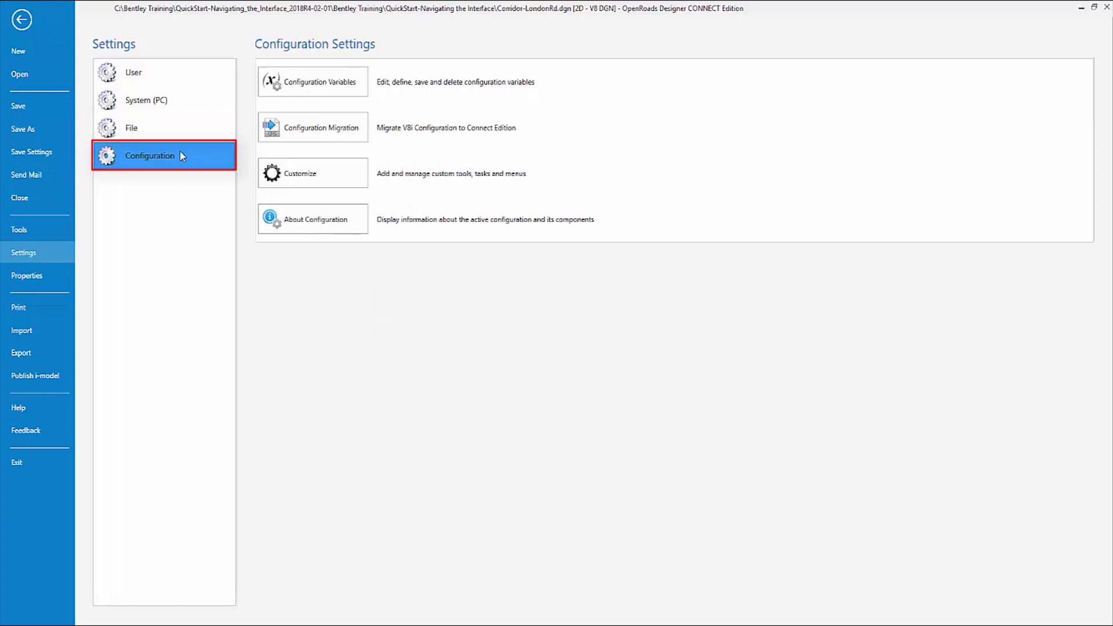